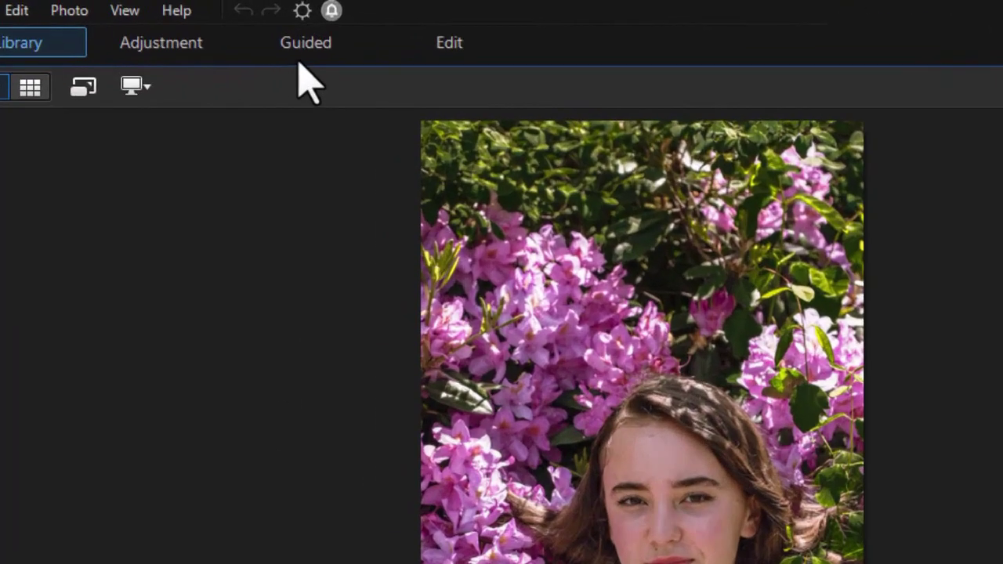
# Open the Style tool under Guided Photo Effects and browse the Cartoon and Anime thumbnails
pyautogui.click(305, 49)
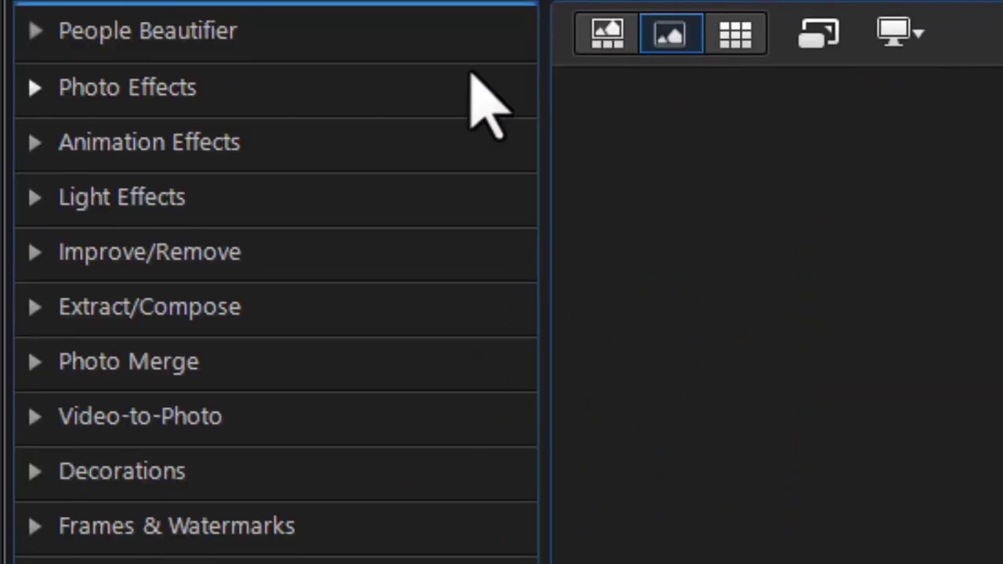
pyautogui.click(34, 87)
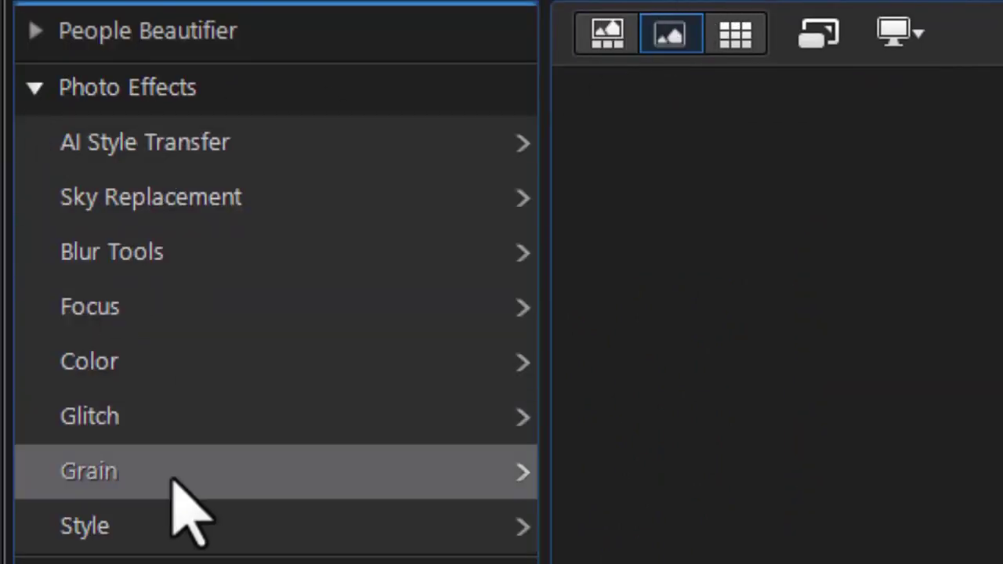
pyautogui.click(192, 549)
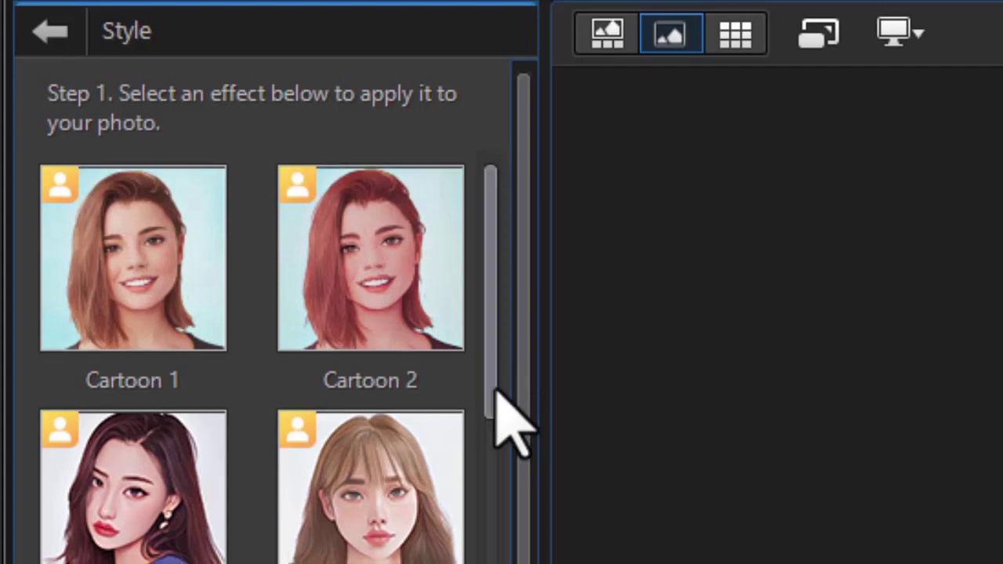
pyautogui.moveTo(495, 392); pyautogui.dragTo(485, 563)
pyautogui.scroll(5, 466, 470)
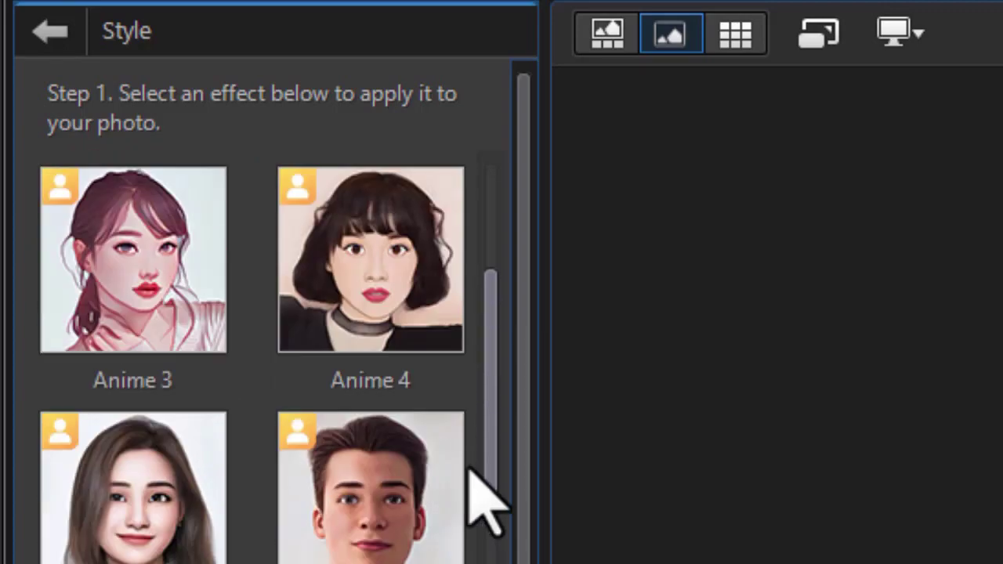
# Apply Cartoon 2, show a split before/after comparison, then select Cartoon 1
pyautogui.click(439, 244)
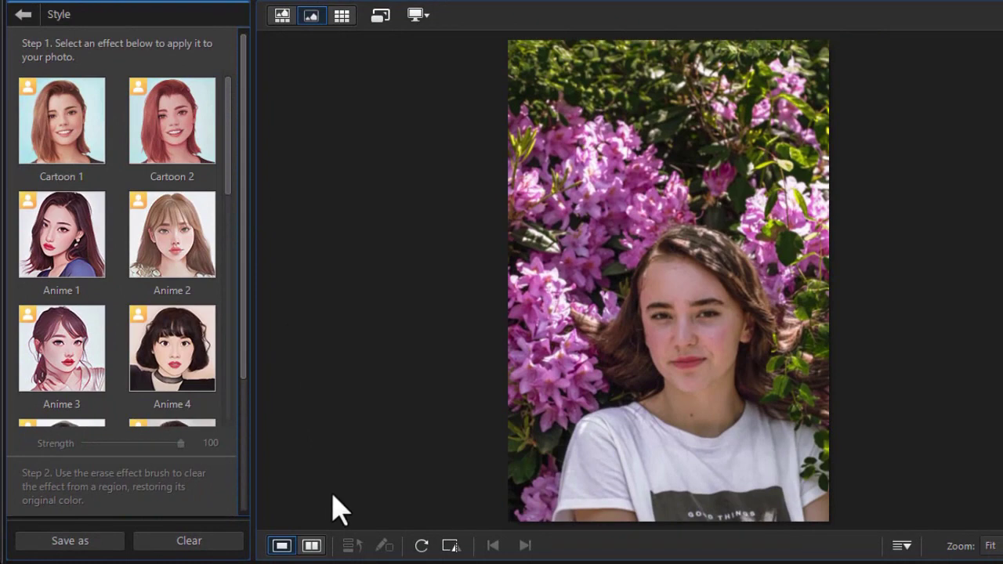
pyautogui.click(312, 547)
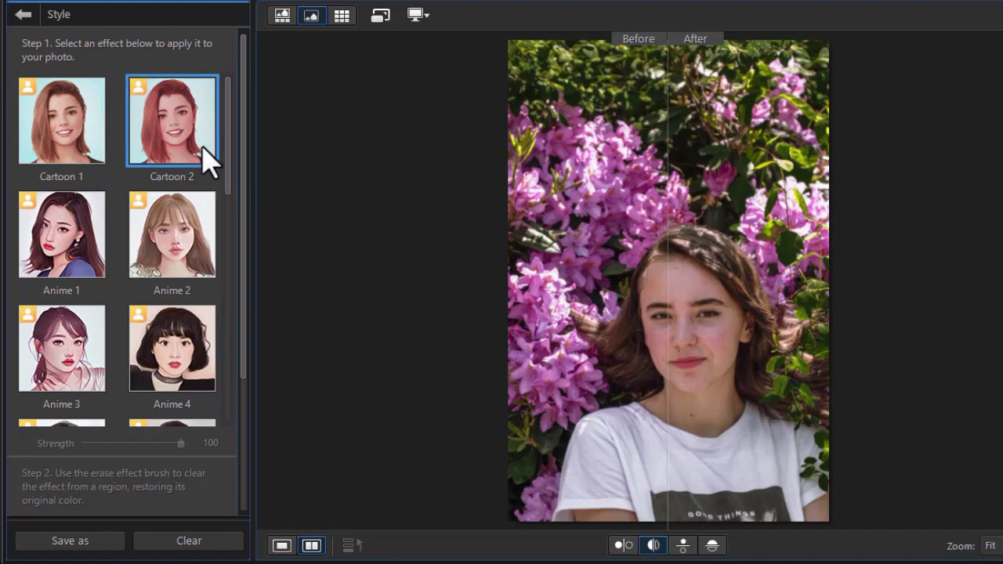
pyautogui.click(63, 131)
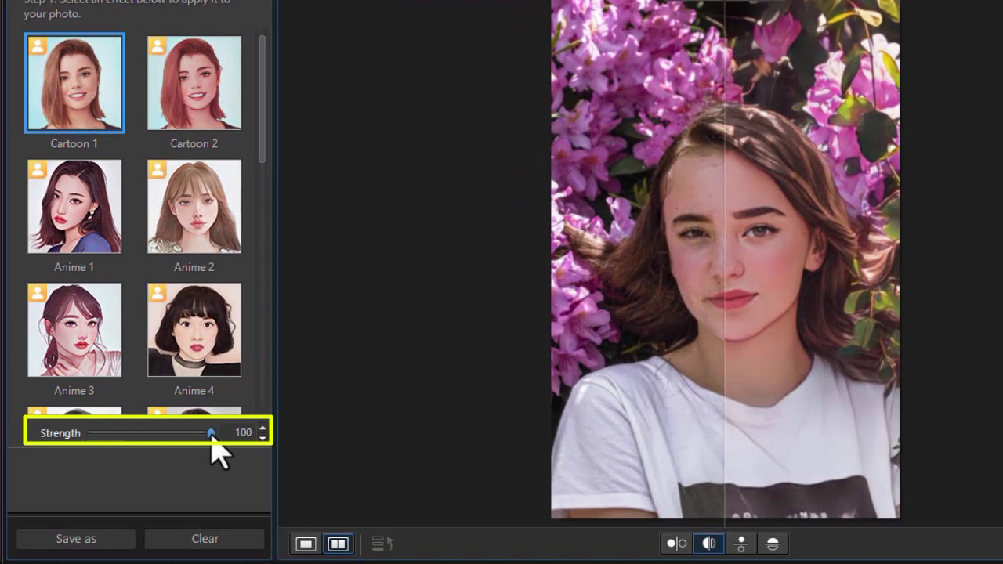
# Try the Cartoon 1 strength at 0 and 100, settling at 51
pyautogui.moveTo(212, 439); pyautogui.dragTo(38, 459)
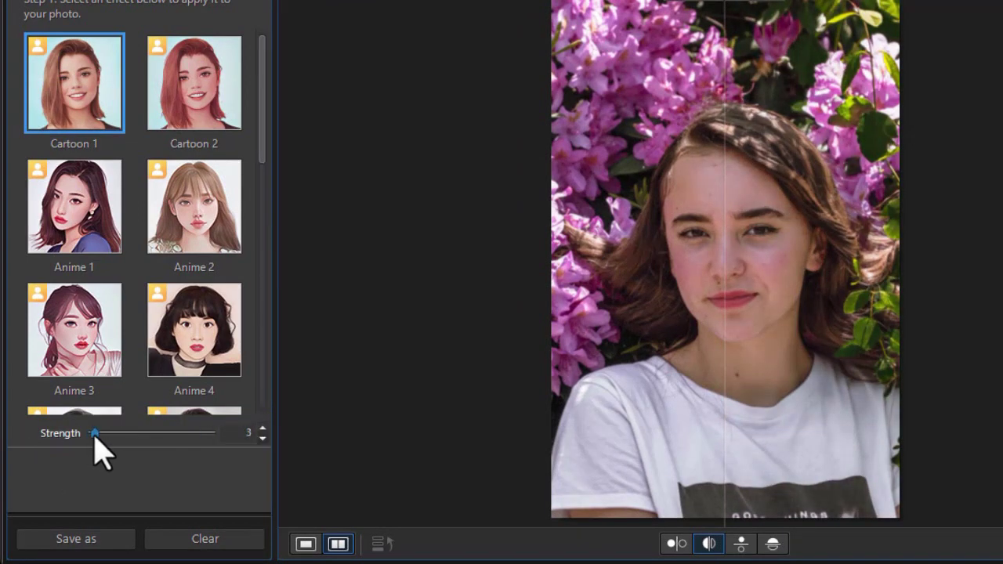
pyautogui.moveTo(97, 444); pyautogui.dragTo(197, 445)
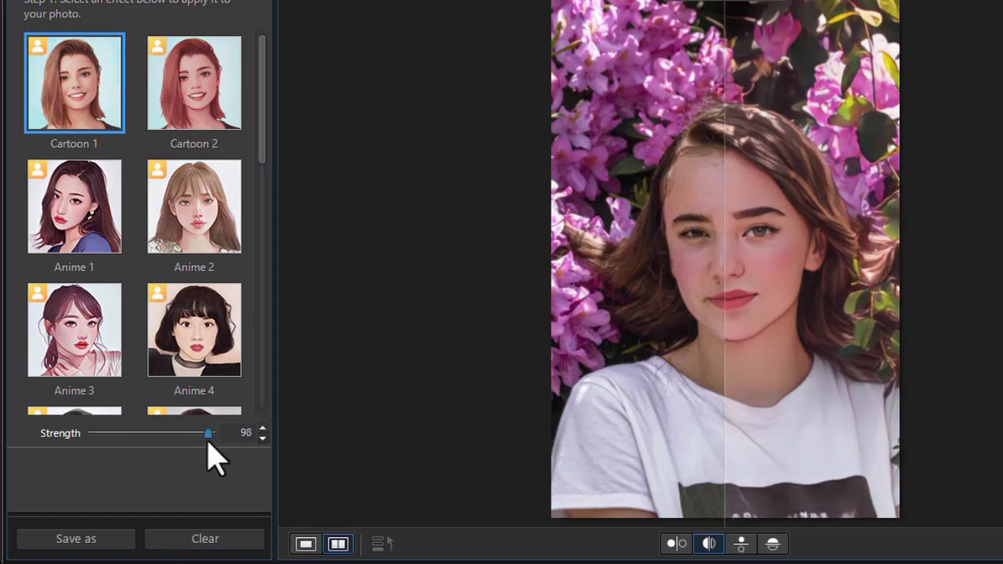
pyautogui.moveTo(213, 455); pyautogui.dragTo(155, 436)
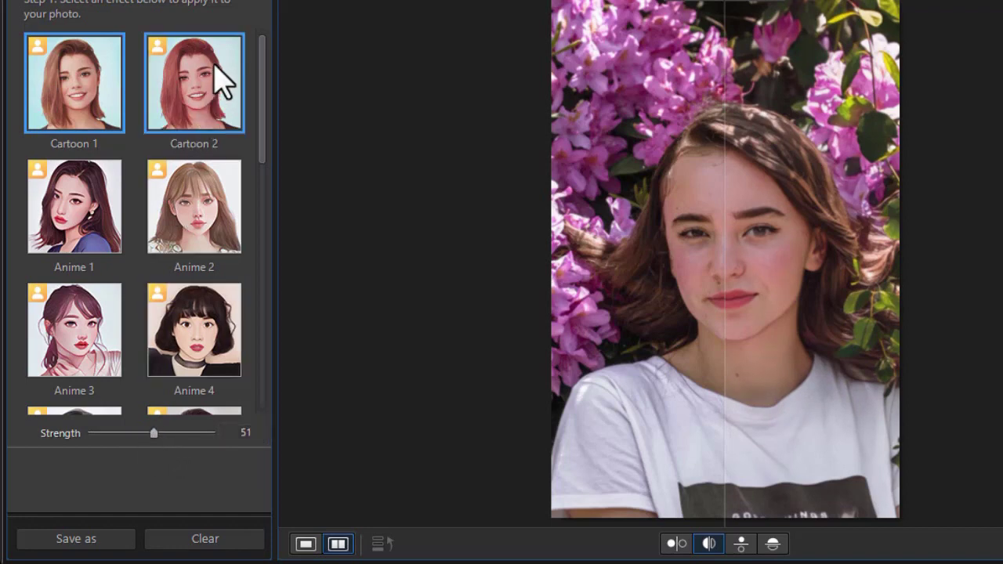
# Switch to Cartoon 2, raise its strength to 100, then lower it to a medium 51
pyautogui.click(207, 100)
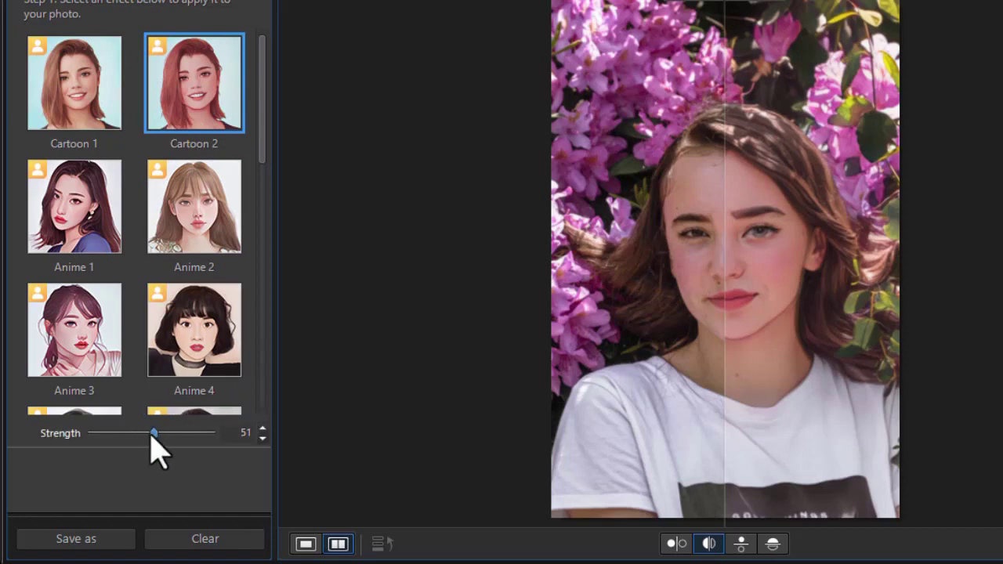
pyautogui.moveTo(153, 438); pyautogui.dragTo(238, 447)
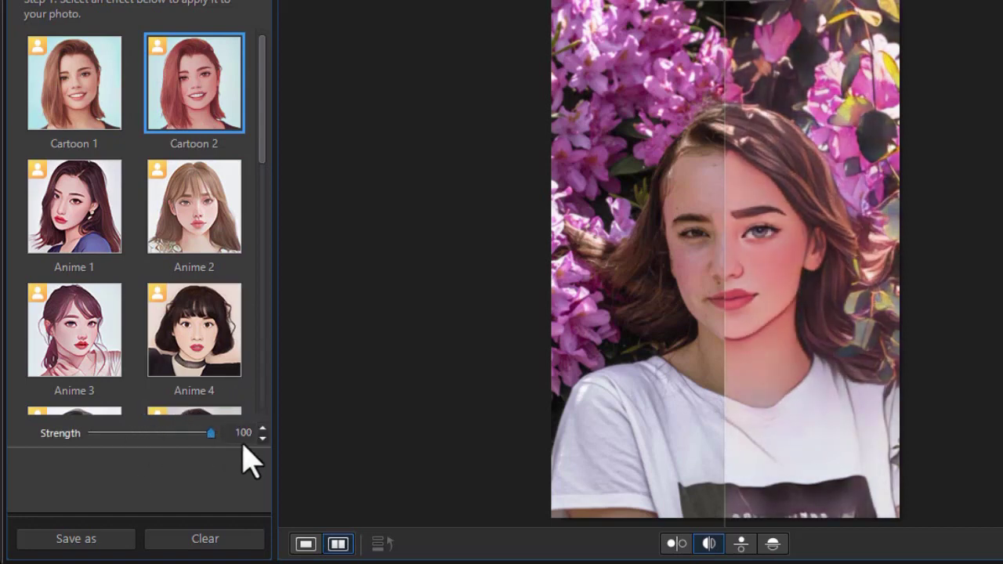
pyautogui.moveTo(242, 445); pyautogui.dragTo(153, 462)
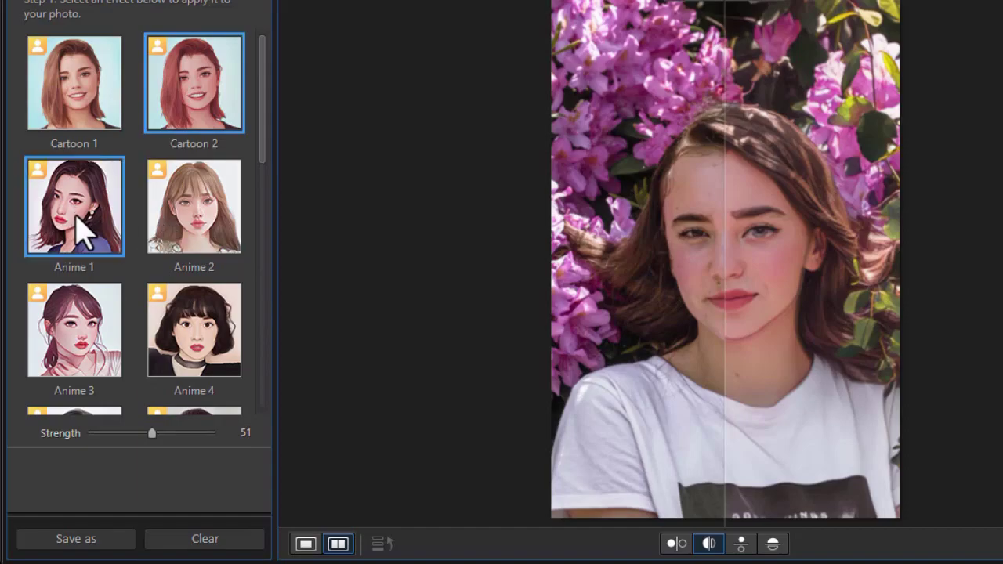
# Apply Anime 1 with the face crop and test strength 0 before restoring 51, then pick Anime 4
pyautogui.click(79, 216)
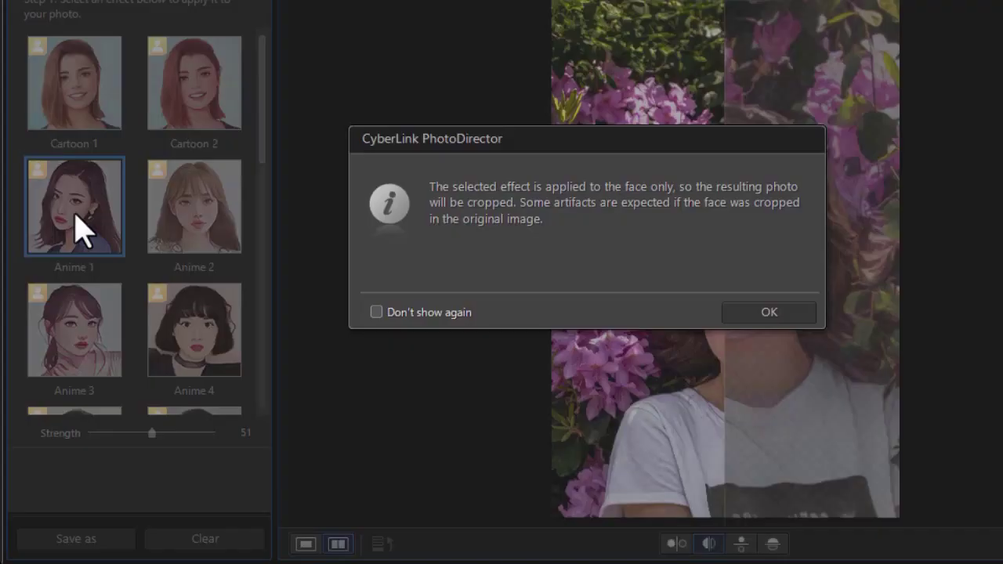
pyautogui.click(768, 314)
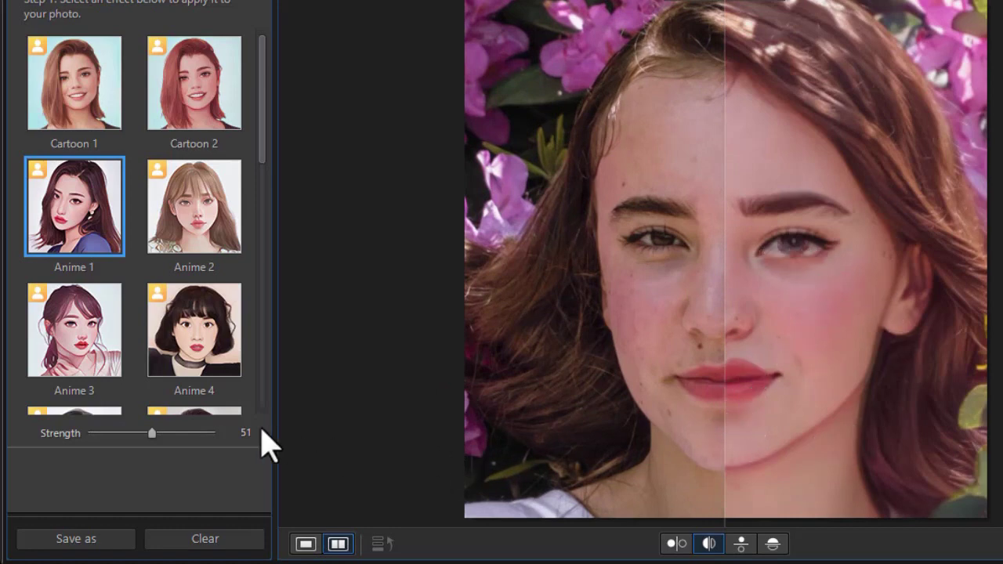
pyautogui.moveTo(152, 434); pyautogui.dragTo(41, 441)
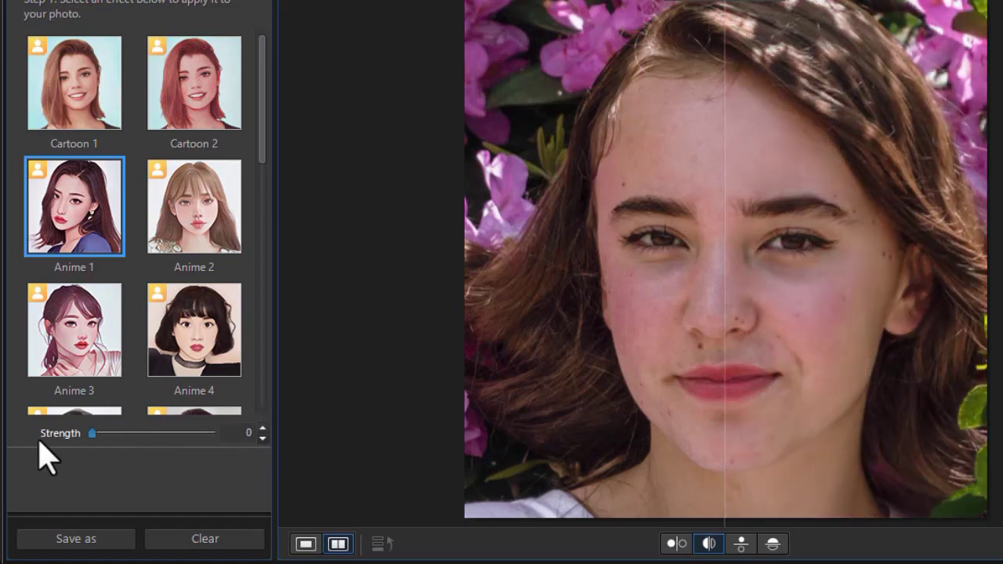
pyautogui.moveTo(92, 436); pyautogui.dragTo(249, 447)
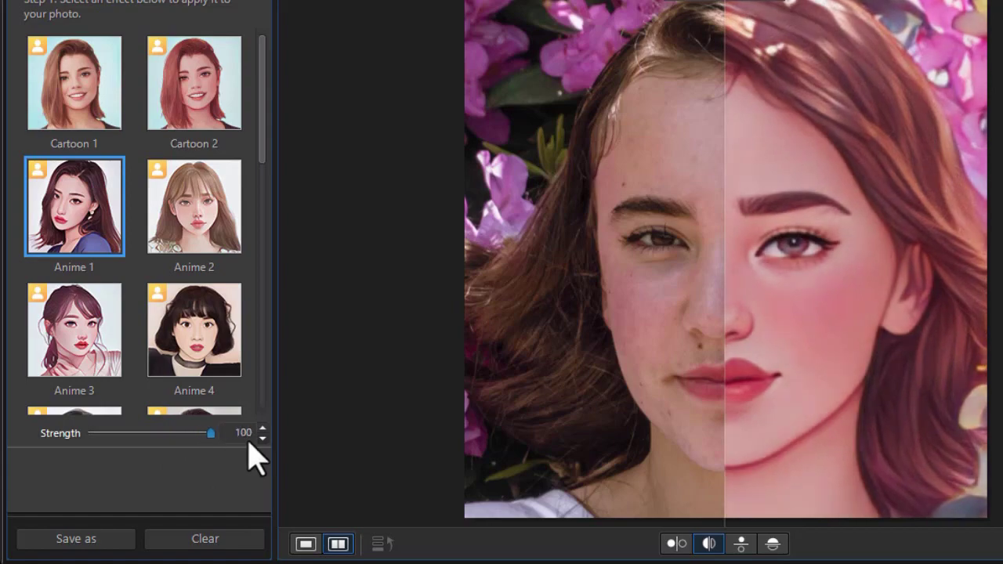
pyautogui.click(204, 359)
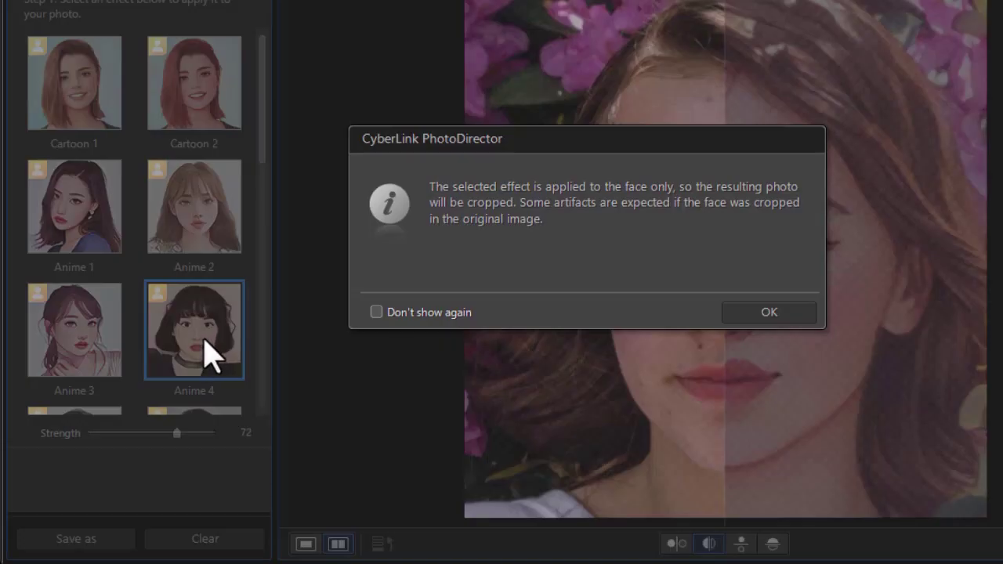
# Accept the Anime 4 face crop, push strength to 100, then ease it back to 73
pyautogui.click(767, 318)
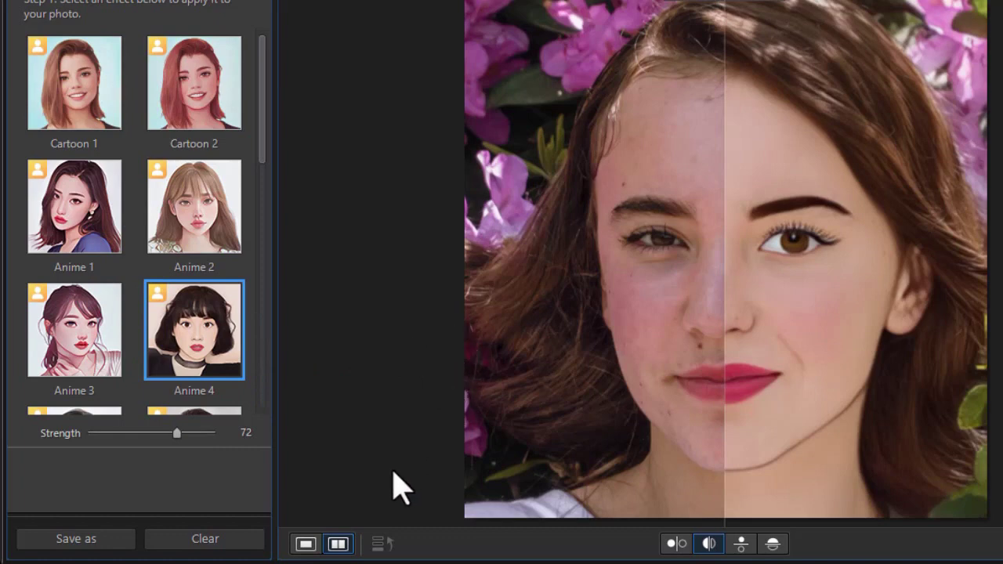
pyautogui.moveTo(177, 432); pyautogui.dragTo(231, 448)
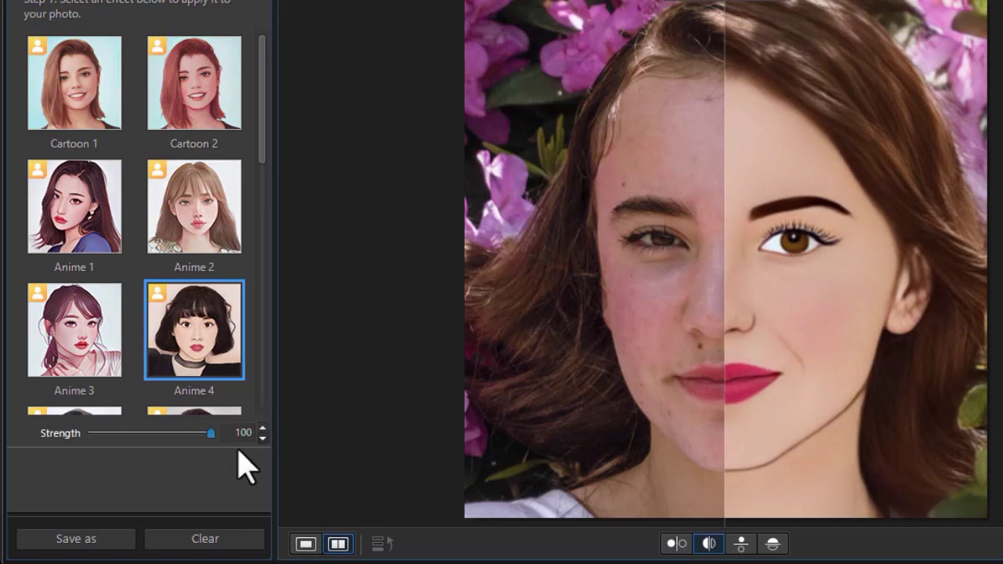
pyautogui.moveTo(238, 450); pyautogui.dragTo(196, 445)
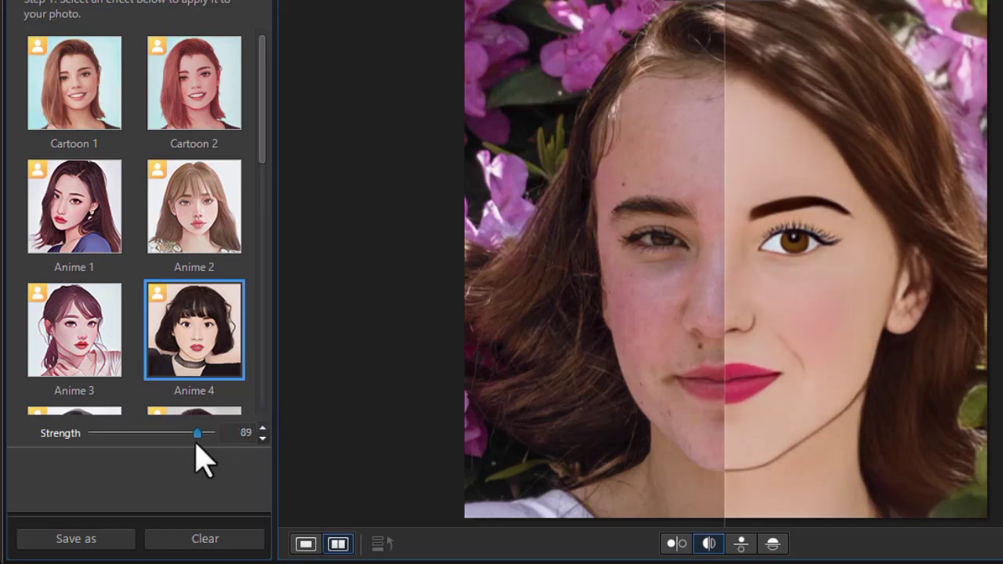
pyautogui.moveTo(198, 460); pyautogui.dragTo(179, 443)
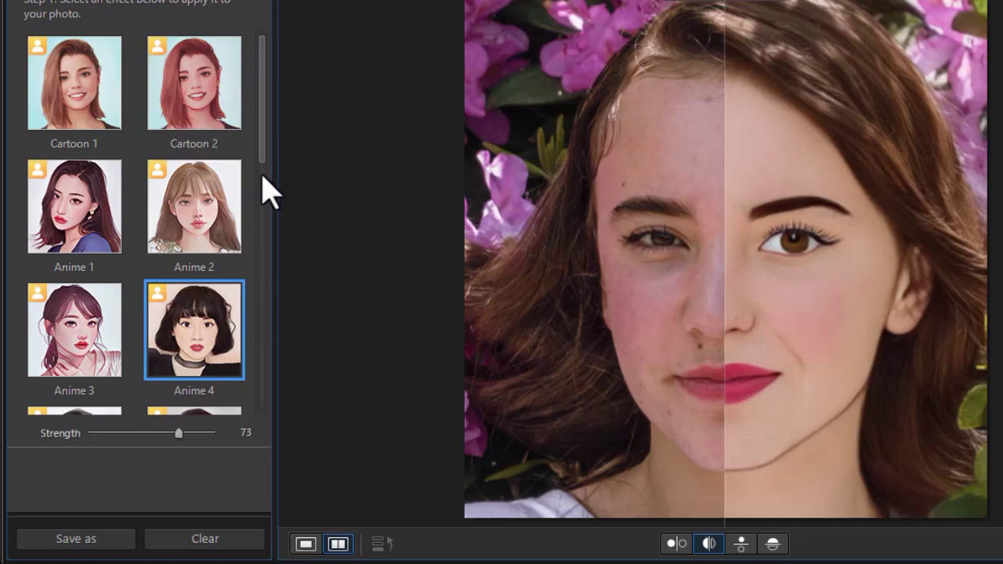
# Apply Anime 5 with the face crop and set its strength to 72
pyautogui.scroll(-2, 267, 168)
pyautogui.click(85, 272)
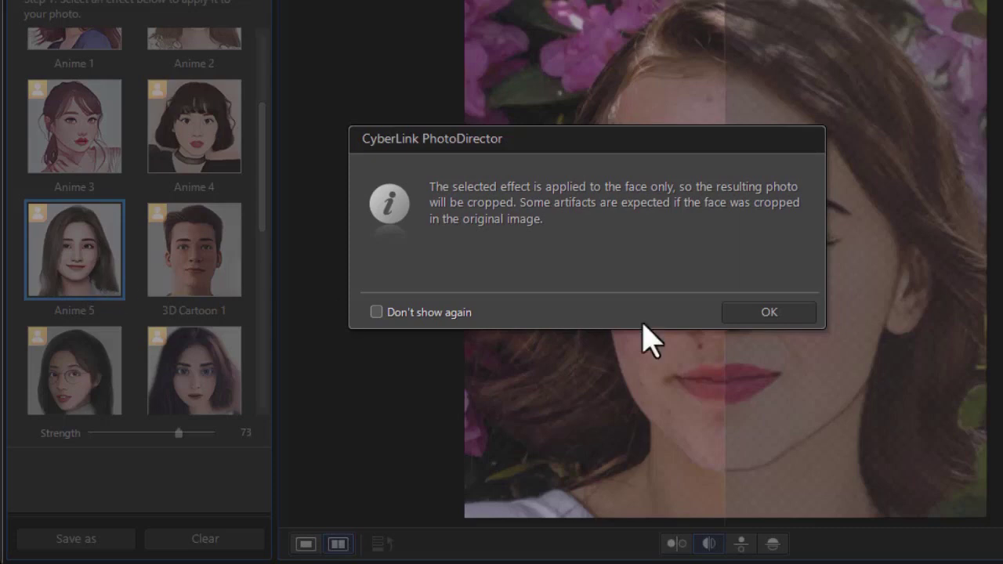
pyautogui.click(750, 311)
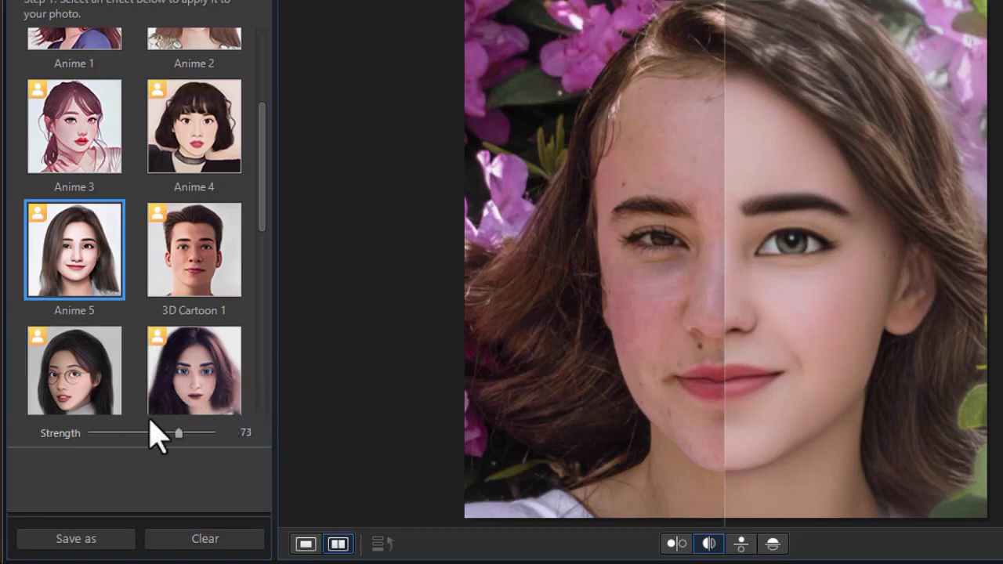
pyautogui.moveTo(179, 434); pyautogui.dragTo(226, 466)
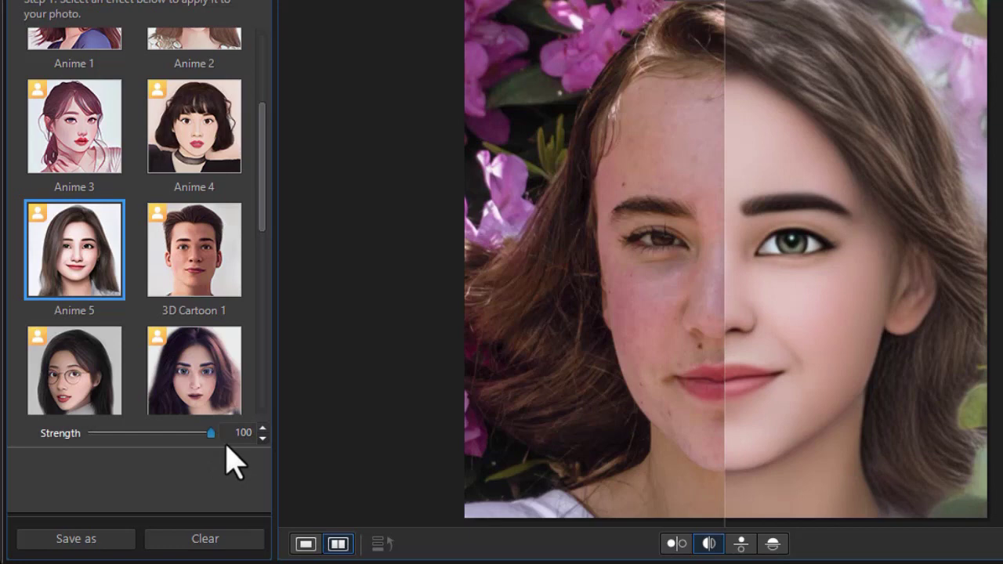
pyautogui.moveTo(227, 444); pyautogui.dragTo(177, 432)
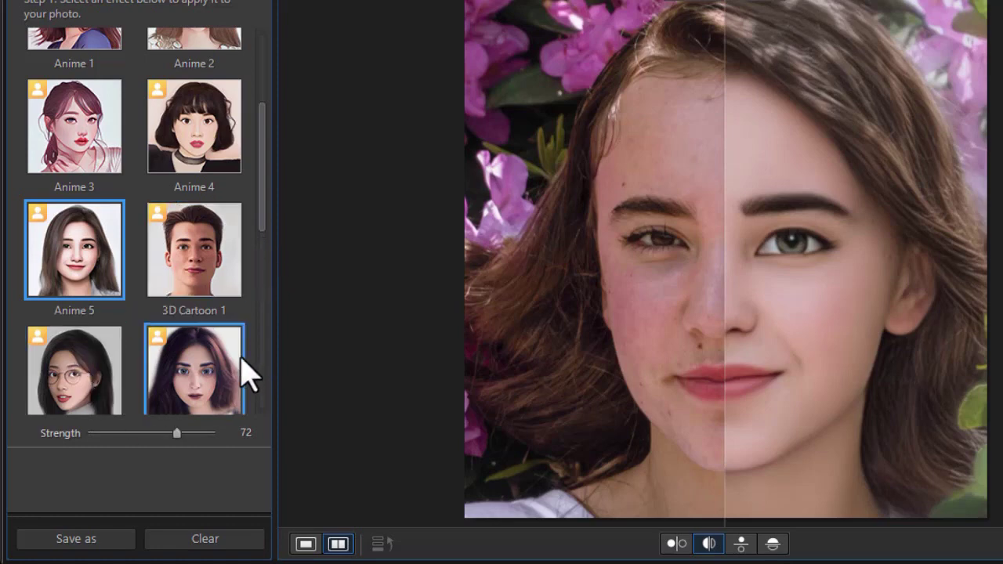
# Apply 3D Cartoon 1 at strength 100 then 70, then choose the round-glasses cartoon style
pyautogui.click(206, 283)
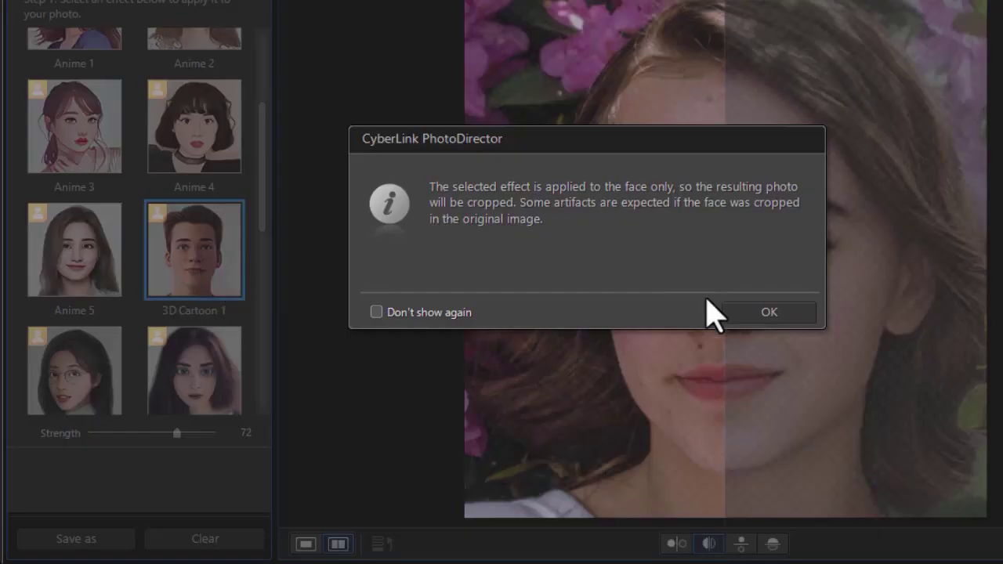
pyautogui.click(741, 313)
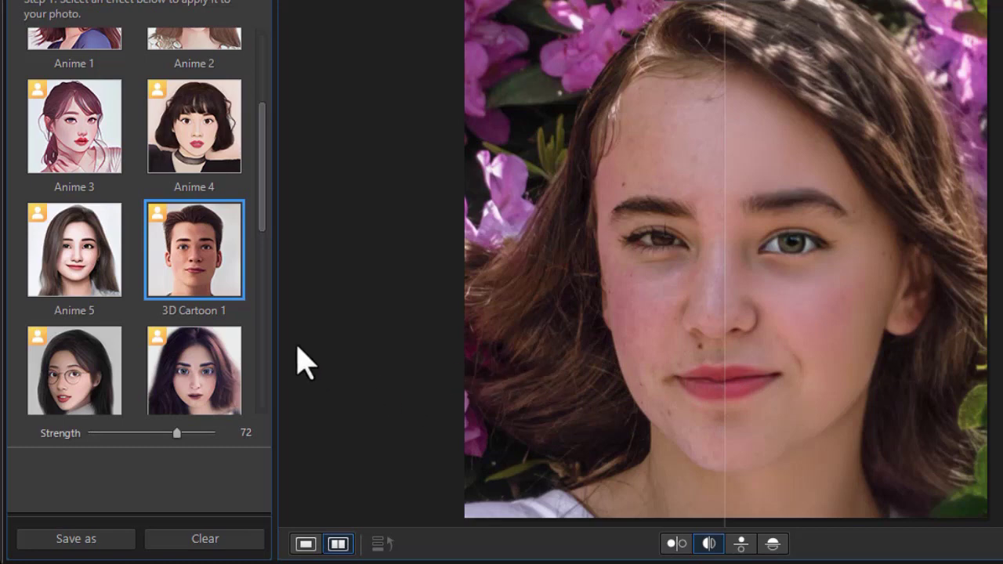
pyautogui.moveTo(177, 436); pyautogui.dragTo(234, 440)
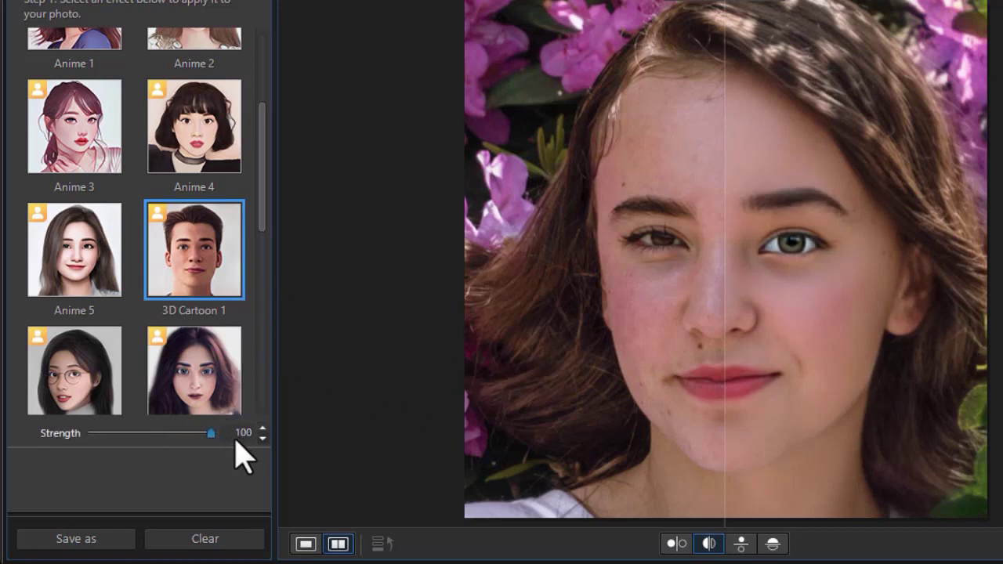
pyautogui.moveTo(235, 441)
pyautogui.mouseDown()
pyautogui.moveTo(120, 441)
pyautogui.moveTo(181, 450)
pyautogui.moveTo(135, 448)
pyautogui.moveTo(133, 439)
pyautogui.moveTo(174, 440)
pyautogui.mouseUp()
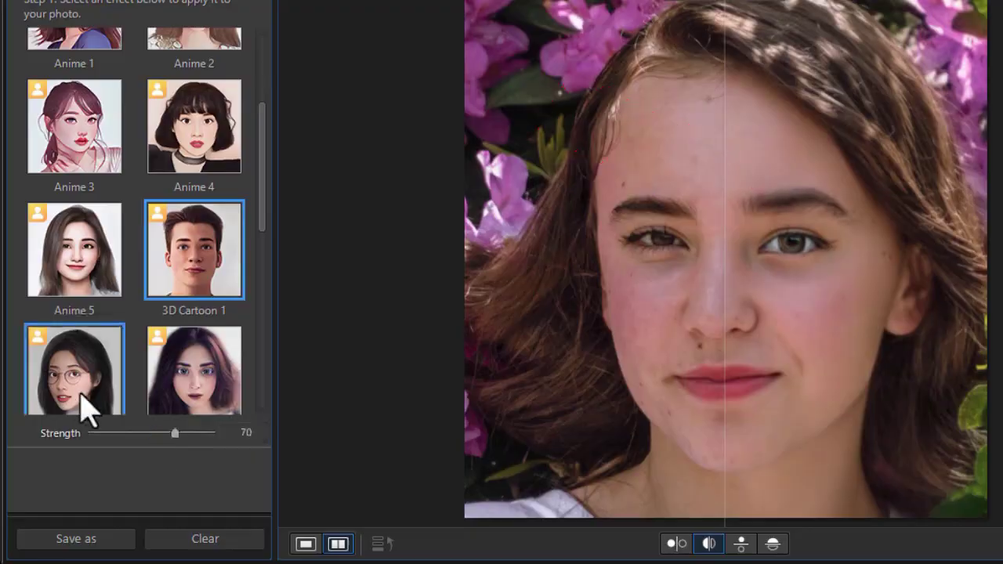
pyautogui.click(77, 402)
# Accept the round-glasses style's face crop and tune its strength from 100 down to about 71
pyautogui.click(768, 312)
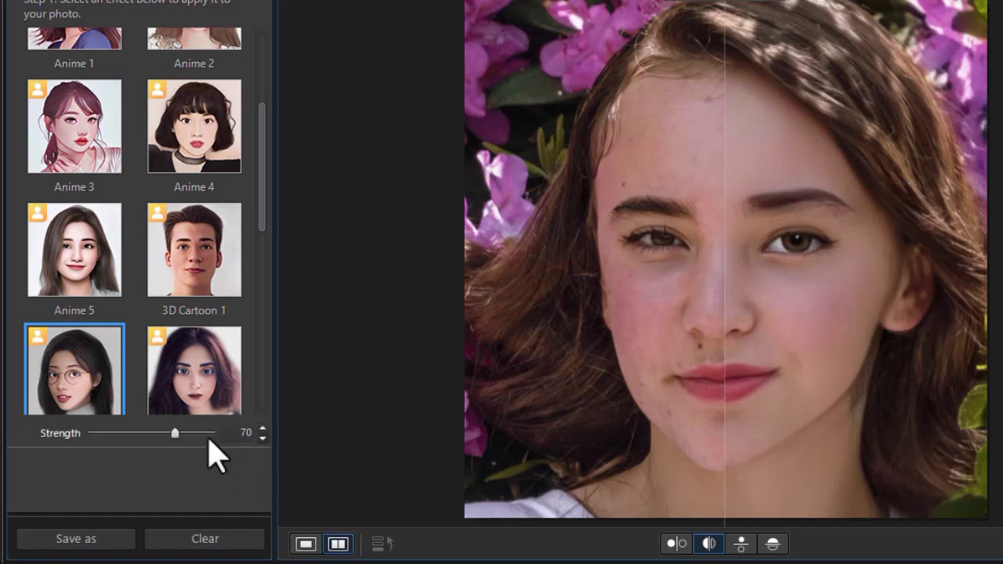
pyautogui.moveTo(174, 432); pyautogui.dragTo(244, 446)
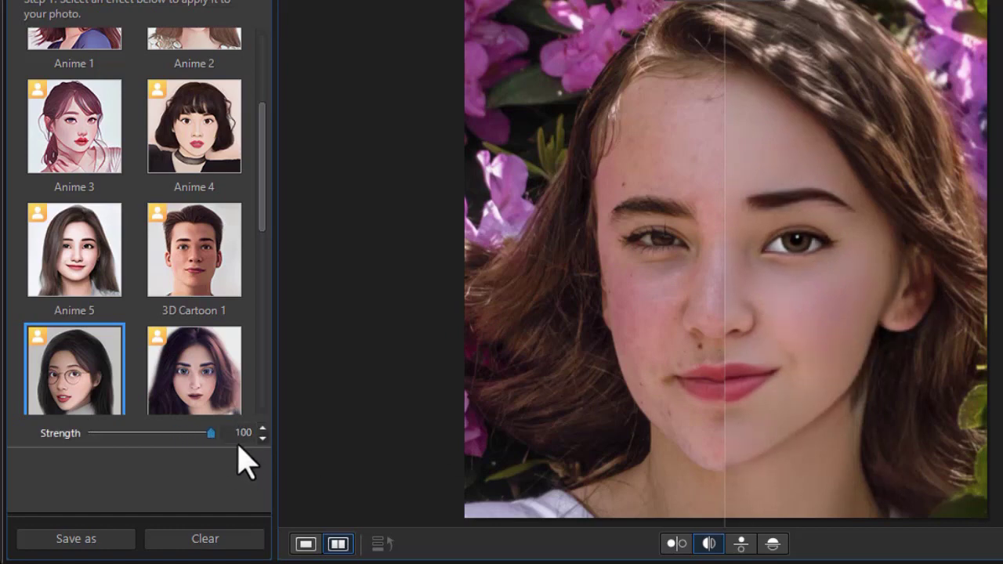
pyautogui.moveTo(210, 449); pyautogui.dragTo(174, 448)
pyautogui.scroll(-5, 196, 274)
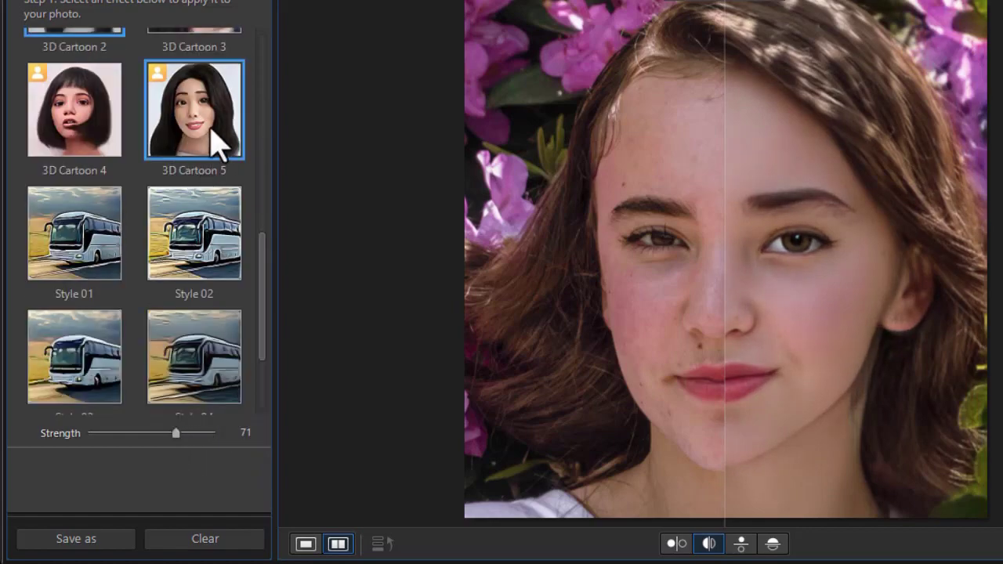
# Apply 3D Cartoon 5 with the face crop, testing 100 before settling strength at 78
pyautogui.click(220, 150)
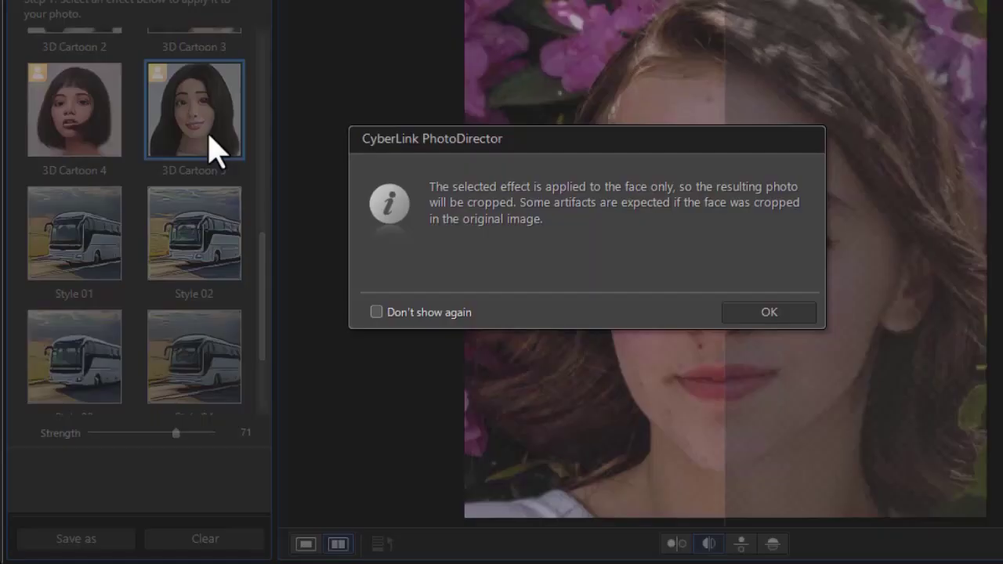
pyautogui.click(757, 318)
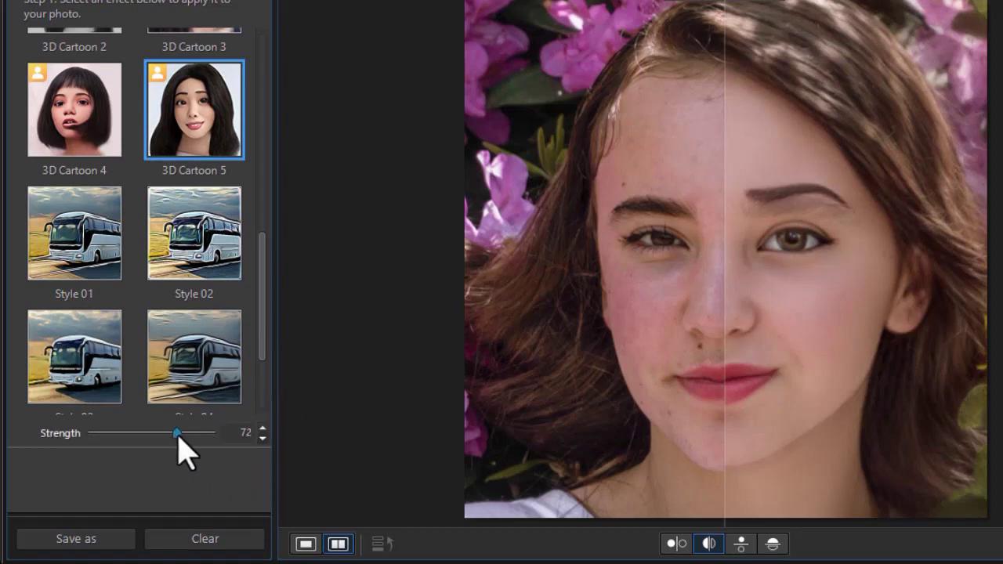
pyautogui.moveTo(179, 438); pyautogui.dragTo(242, 453)
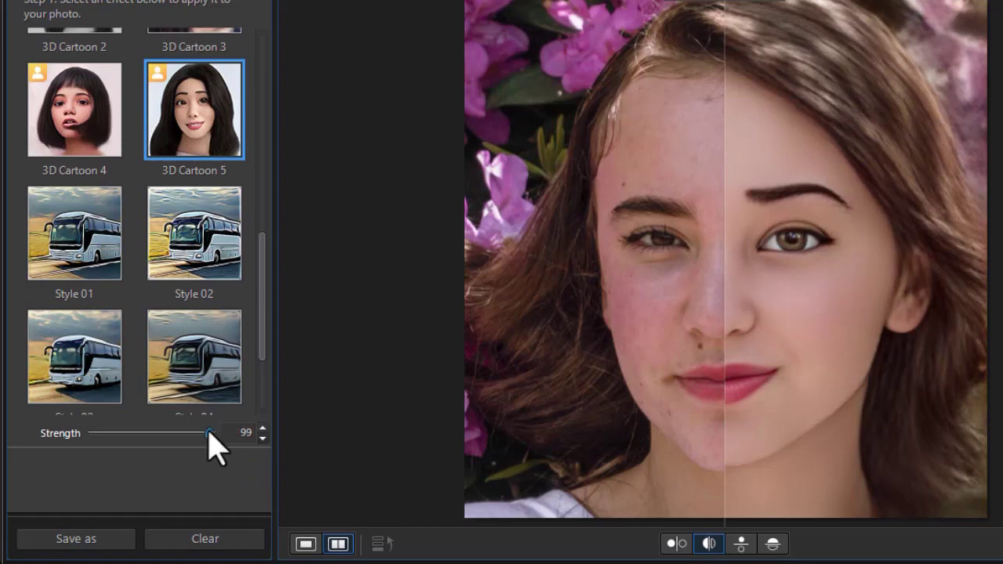
pyautogui.moveTo(212, 447); pyautogui.dragTo(187, 436)
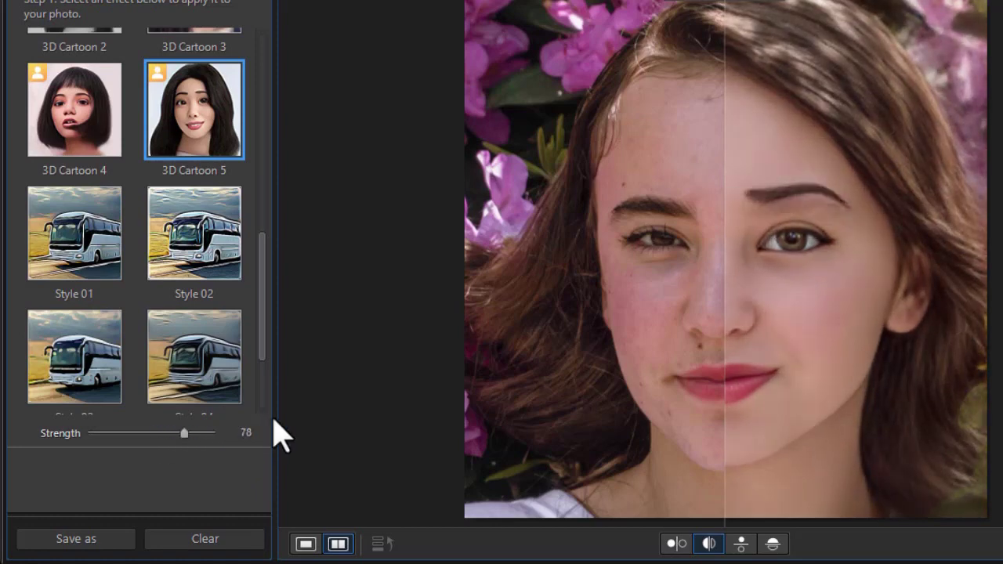